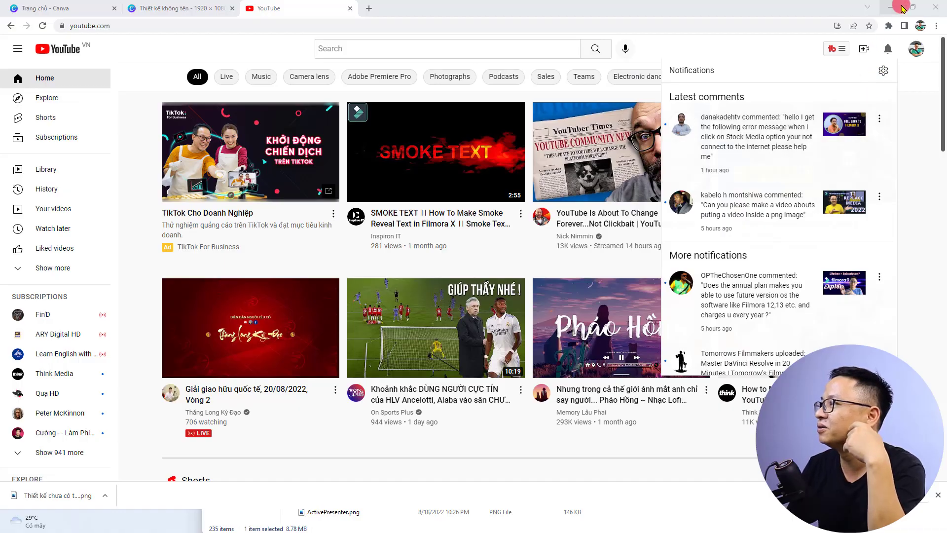
- Minimize Chrome to reveal the empty Filmora project and the Downloads folder
{"action": "left_click", "coordinate": [892, 7]}
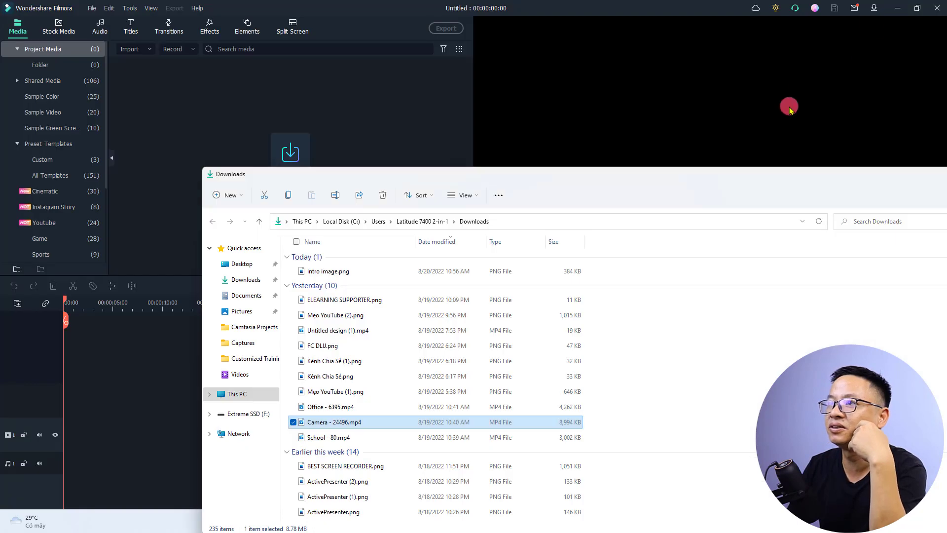
{"action": "double_click", "coordinate": [335, 272]}
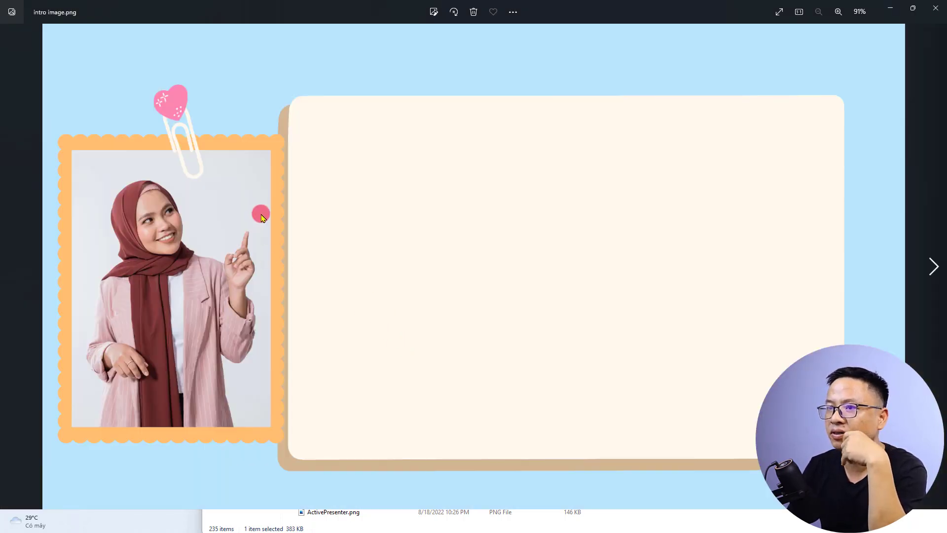
{"action": "mouse_move", "coordinate": [212, 247]}
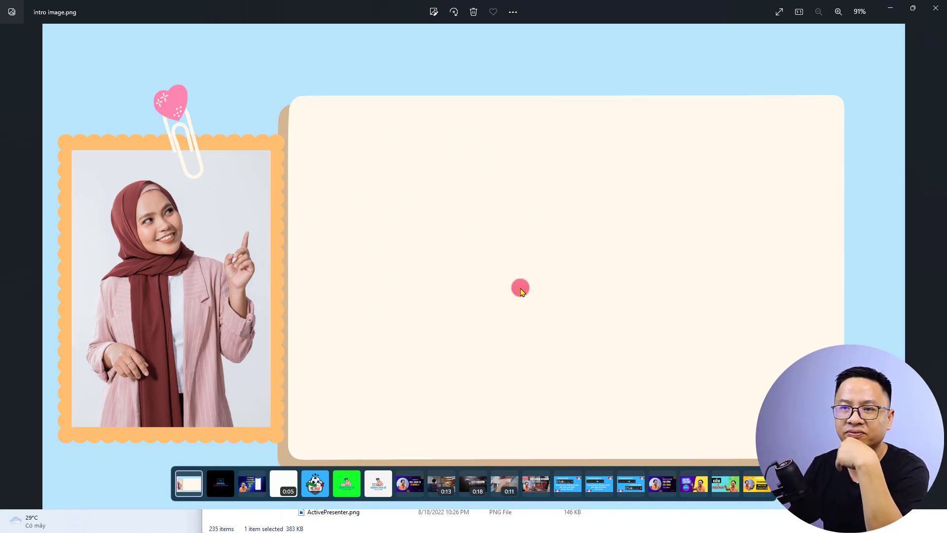
{"action": "left_click", "coordinate": [936, 8]}
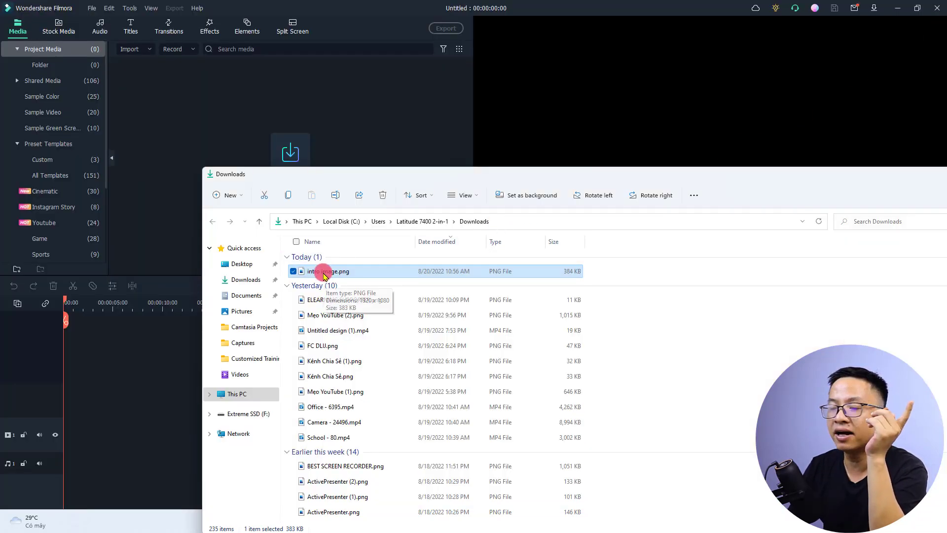
- Import intro image.png and Office - 6395.mp4 into the media panel, then close Downloads
{"action": "left_click_drag", "start_coordinate": [325, 275], "coordinate": [191, 132]}
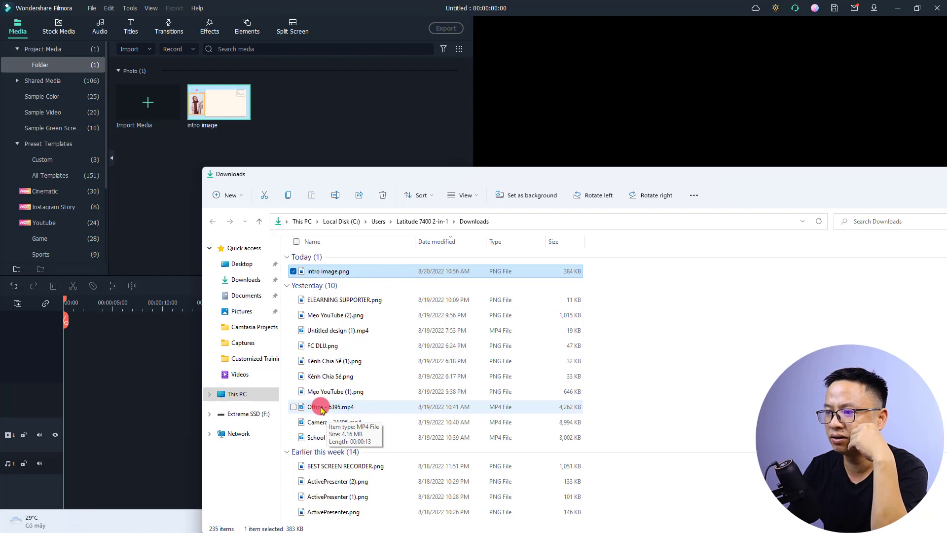
{"action": "left_click_drag", "start_coordinate": [321, 410], "coordinate": [285, 134]}
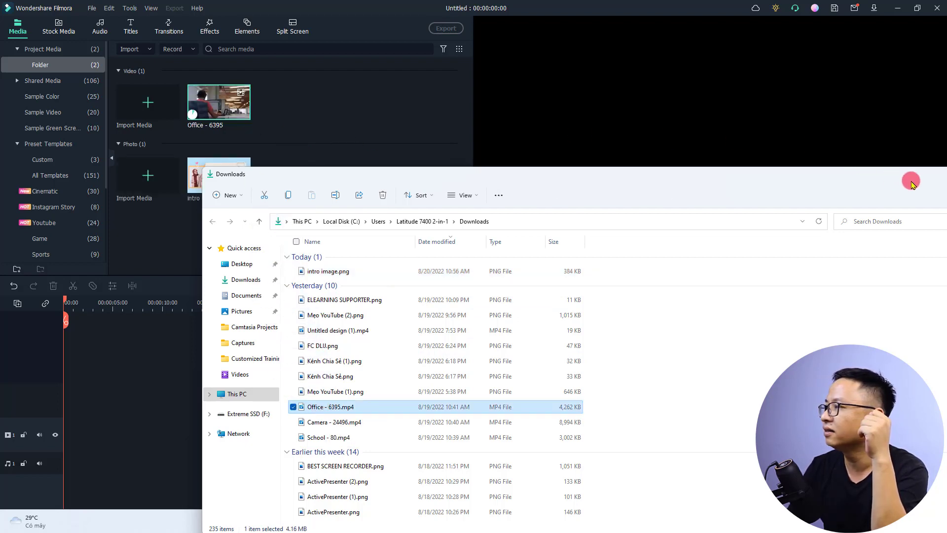
{"action": "left_click_drag", "start_coordinate": [910, 180], "coordinate": [610, 176]}
{"action": "left_click", "coordinate": [828, 173]}
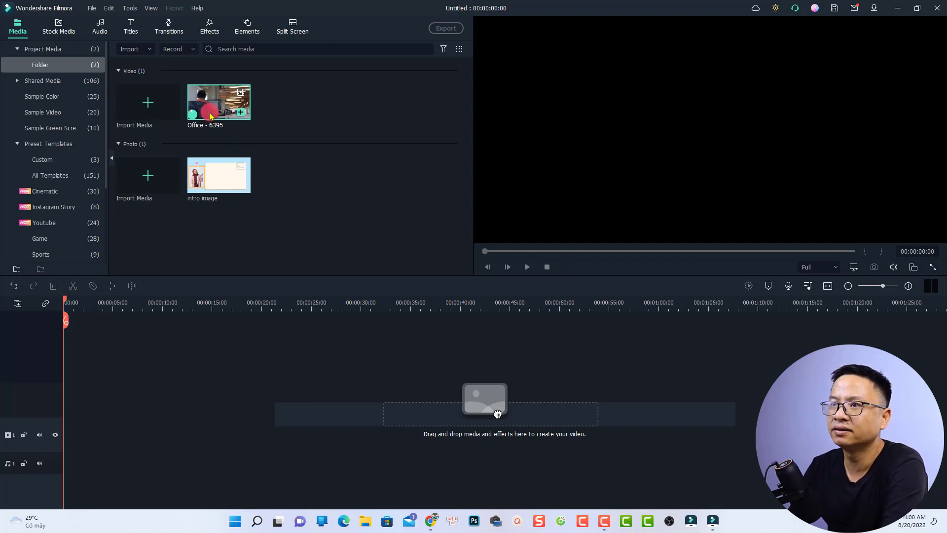
- Place the Office - 6395 clip on video track 1 and fit the timeline to view
{"action": "left_click_drag", "start_coordinate": [214, 115], "coordinate": [225, 122]}
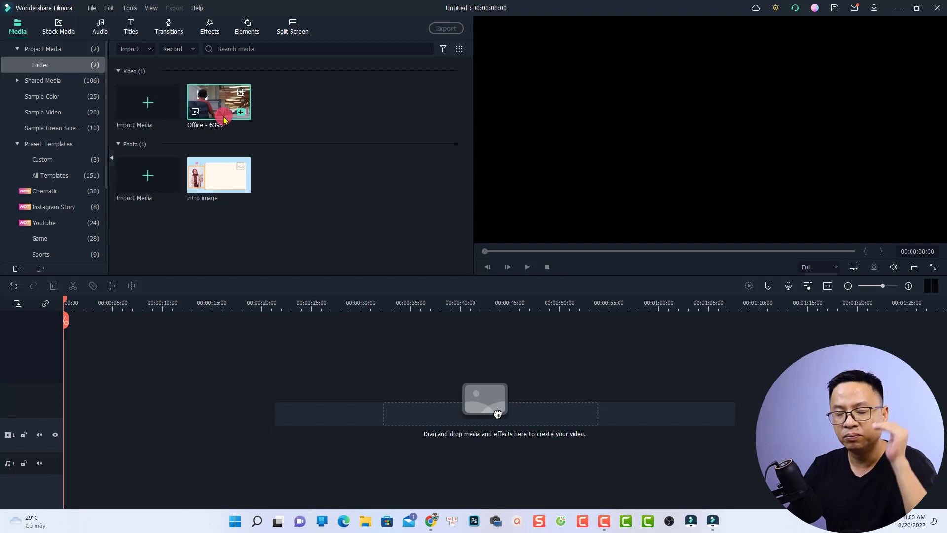
{"action": "left_click_drag", "start_coordinate": [223, 105], "coordinate": [64, 438]}
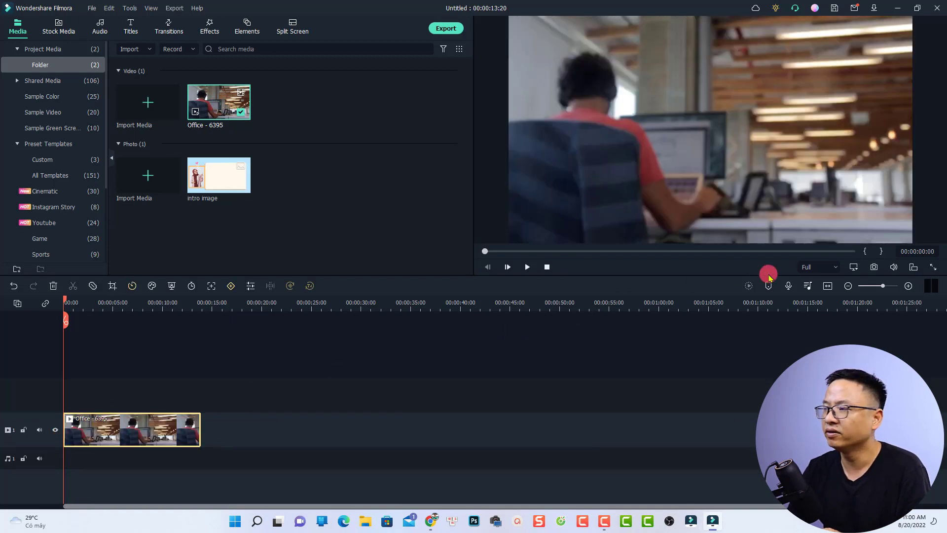
{"action": "left_click", "coordinate": [827, 286]}
- Put the intro image on track 2 above the video, make it visible, and play back
{"action": "left_click_drag", "start_coordinate": [215, 195], "coordinate": [212, 191]}
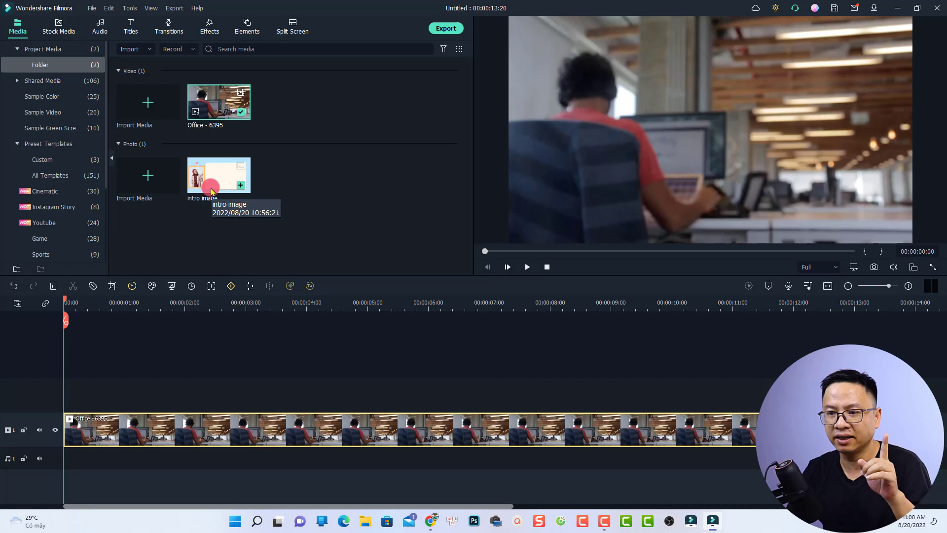
{"action": "left_click_drag", "start_coordinate": [211, 191], "coordinate": [63, 385]}
{"action": "left_click", "coordinate": [52, 395]}
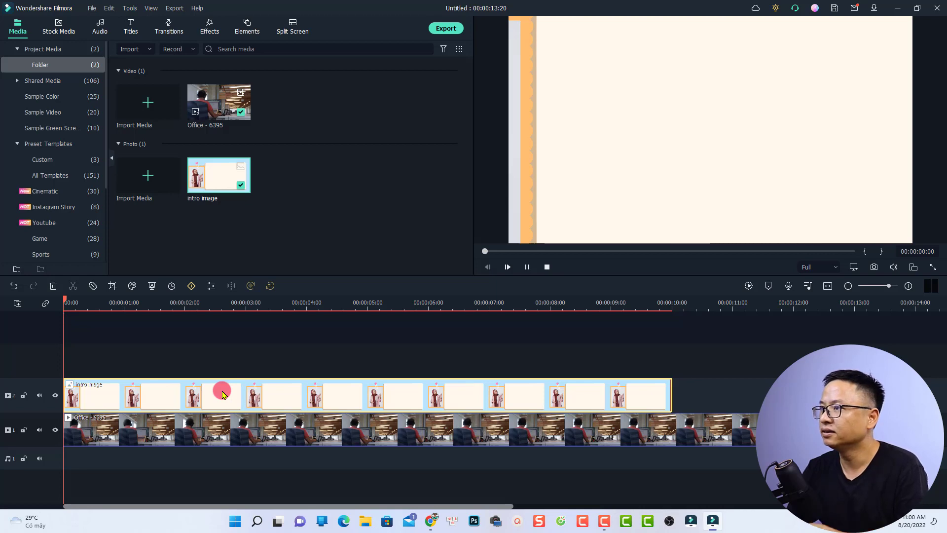
{"action": "key", "text": "space"}
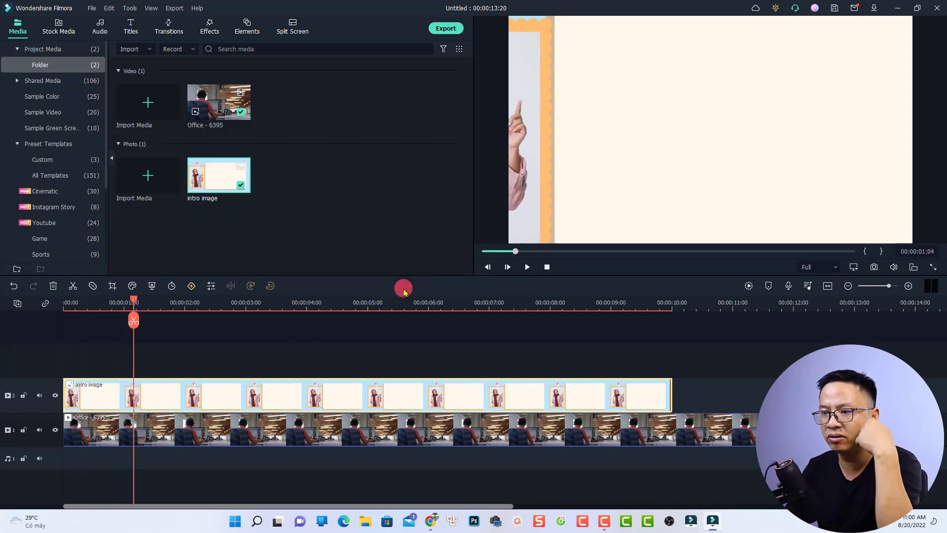
- Apply Crop to Fit to the intro image clip on track 2
{"action": "right_click", "coordinate": [260, 388]}
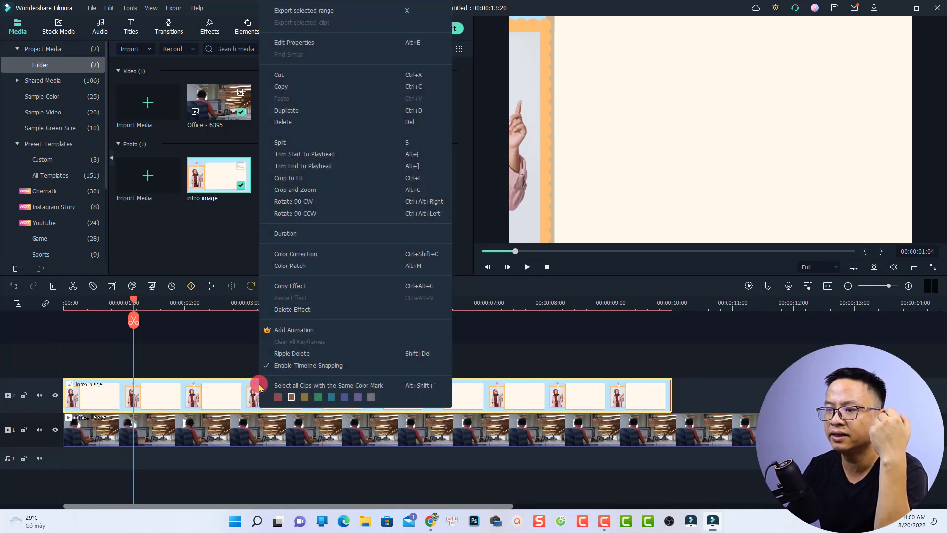
{"action": "left_click", "coordinate": [300, 178]}
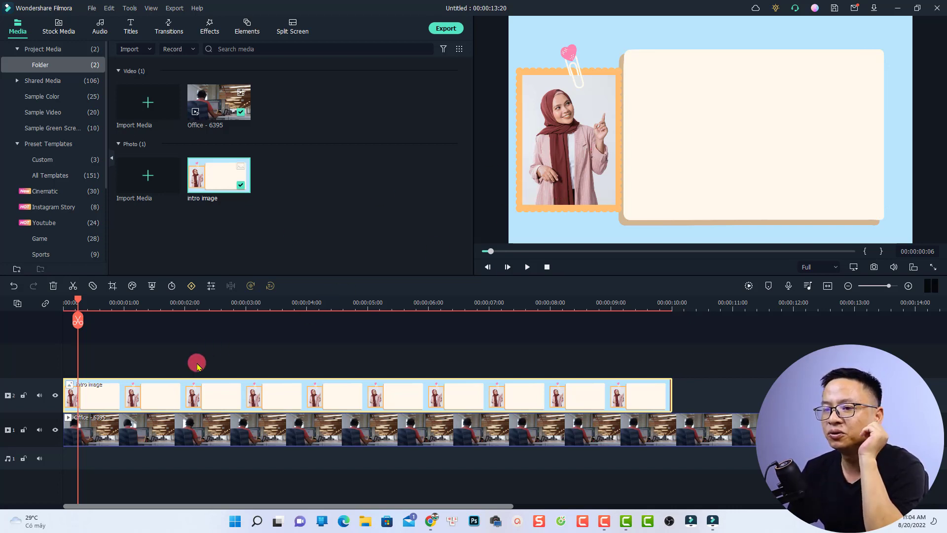
- Add a Rectangle mask with Invert Mask enabled to the intro image clip
{"action": "double_click", "coordinate": [113, 388]}
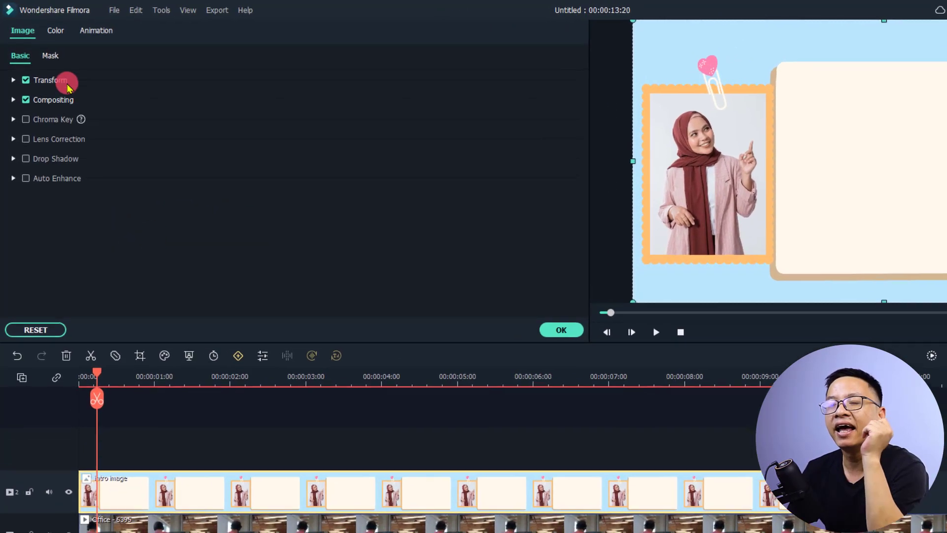
{"action": "left_click", "coordinate": [49, 58]}
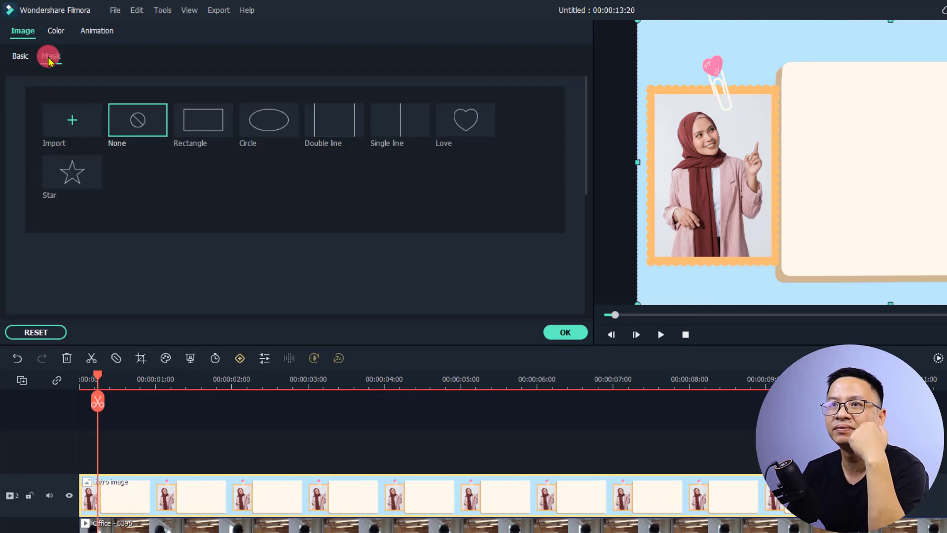
{"action": "left_click", "coordinate": [192, 127]}
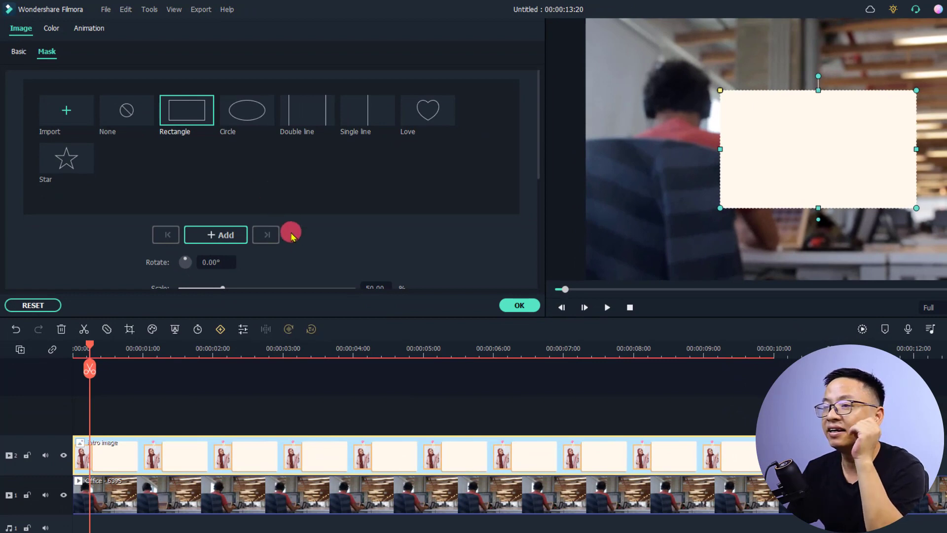
{"action": "scroll", "coordinate": [302, 245], "scroll_direction": "down", "scroll_amount": 5}
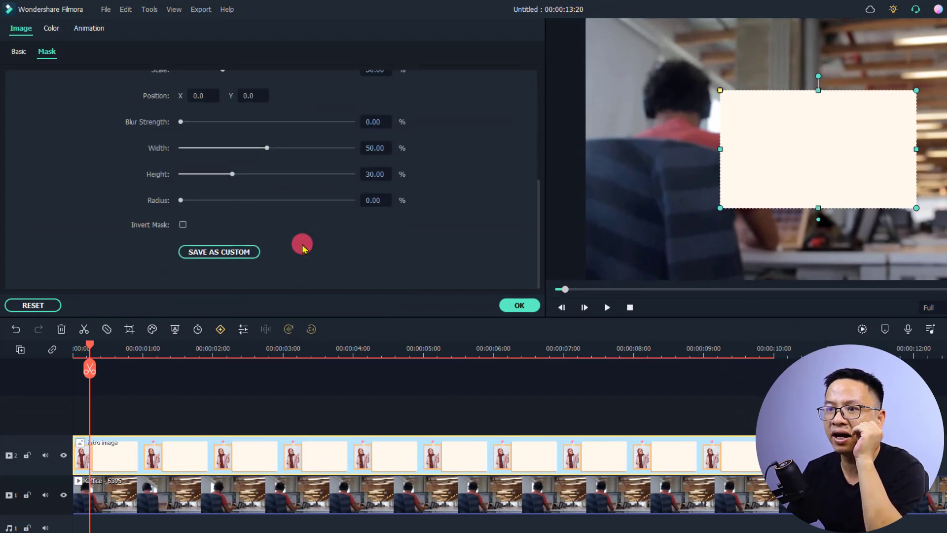
{"action": "left_click", "coordinate": [185, 227]}
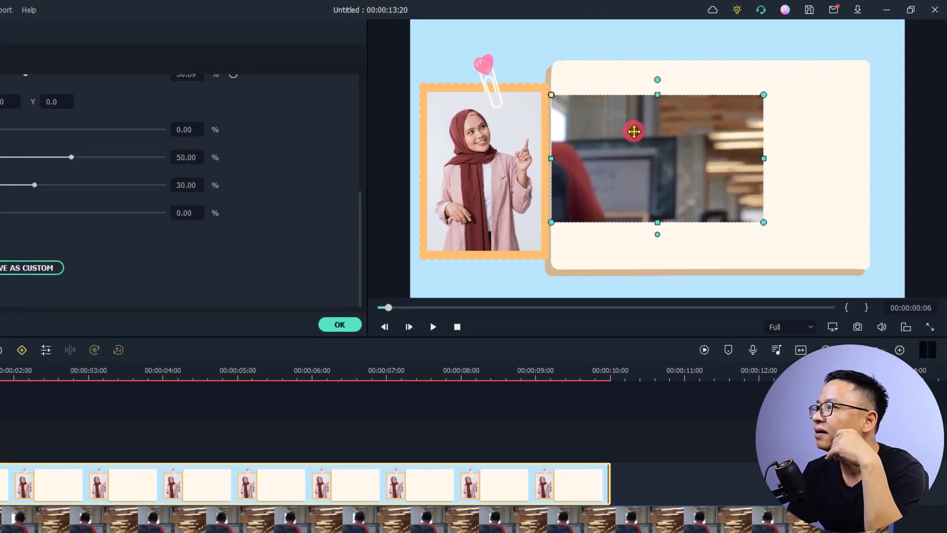
- Fit the mask over the card: X 35, Y -9.4, 50.58% × 32.33%, 6.60% radius
{"action": "left_click_drag", "start_coordinate": [634, 131], "coordinate": [634, 123]}
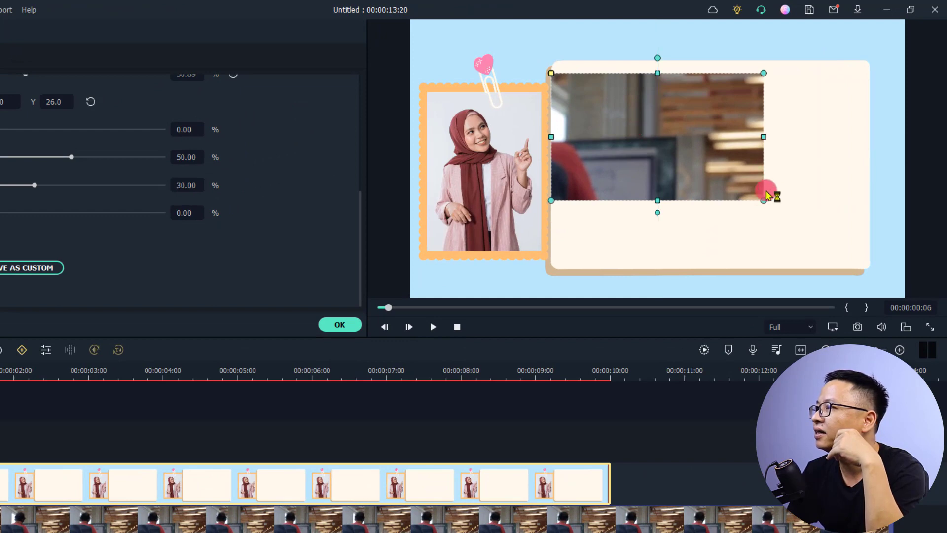
{"action": "left_click_drag", "start_coordinate": [762, 199], "coordinate": [811, 227]}
{"action": "left_click_drag", "start_coordinate": [720, 188], "coordinate": [755, 205]}
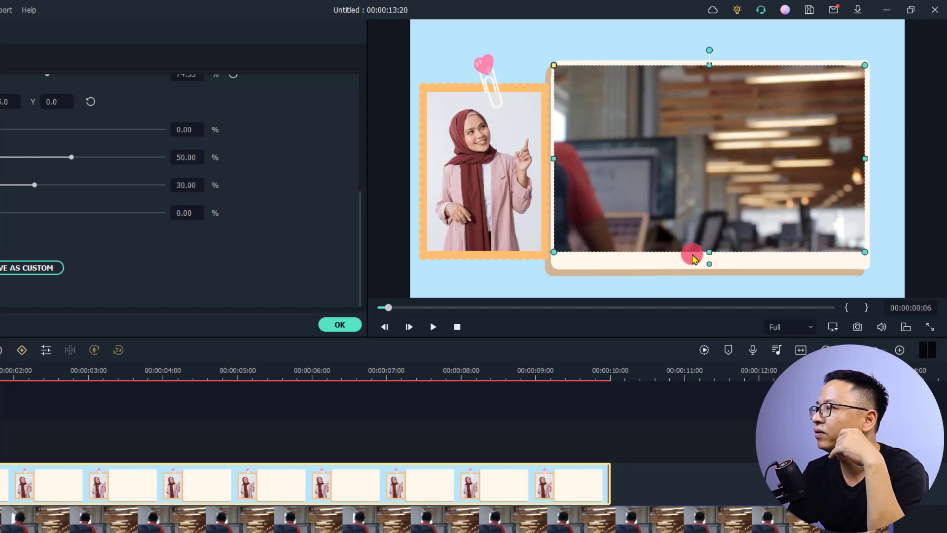
{"action": "left_click_drag", "start_coordinate": [710, 254], "coordinate": [710, 259]}
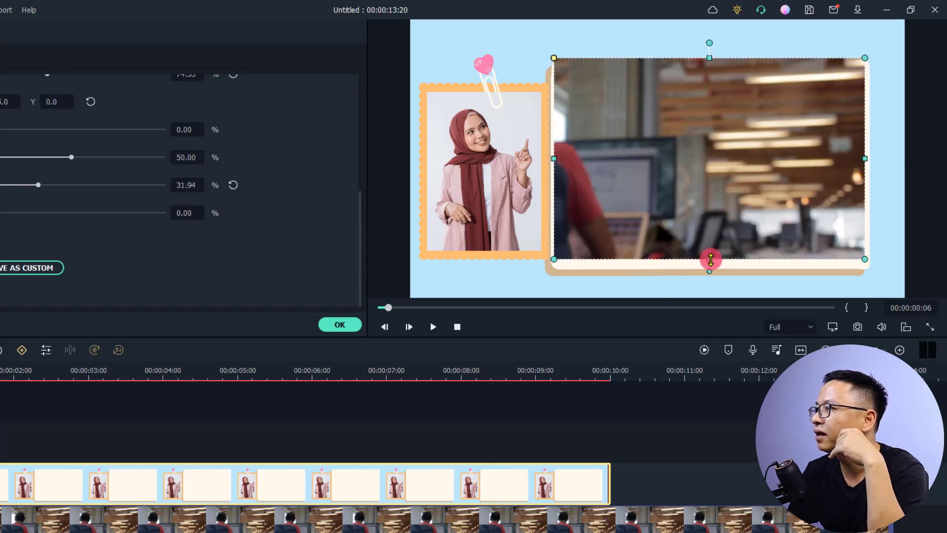
{"action": "left_click_drag", "start_coordinate": [713, 193], "coordinate": [713, 198]}
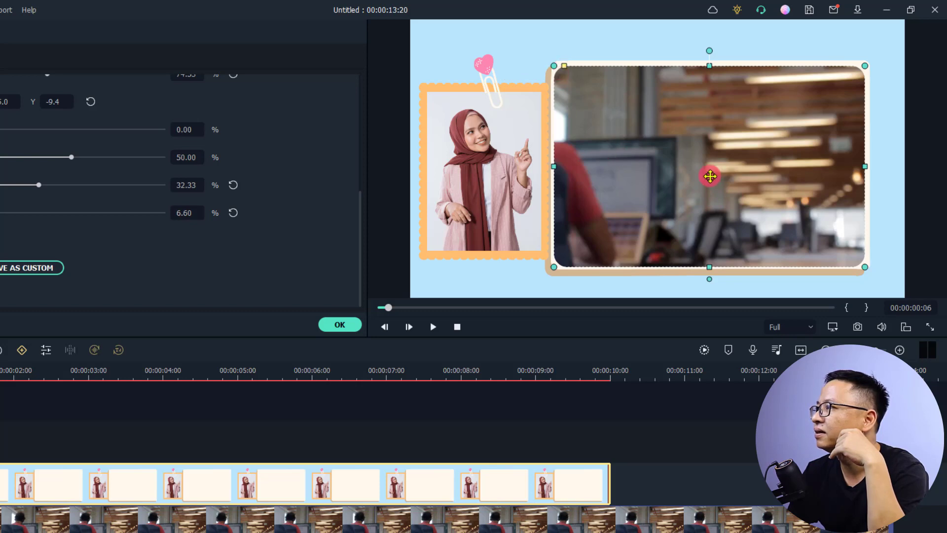
{"action": "left_click_drag", "start_coordinate": [865, 168], "coordinate": [867, 167]}
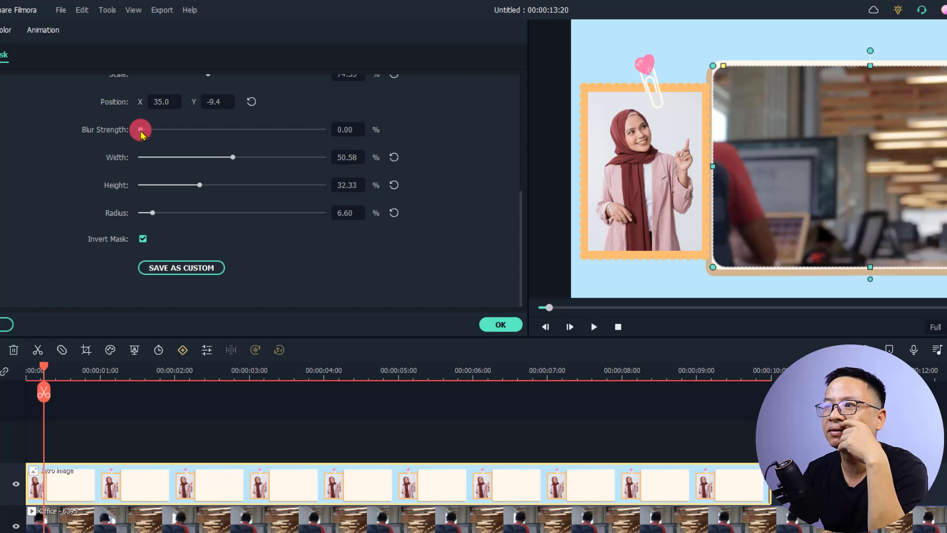
- Set mask blur to 1.64%, corner radius to 5.59% and height to 32.89%
{"action": "left_click_drag", "start_coordinate": [141, 131], "coordinate": [143, 133]}
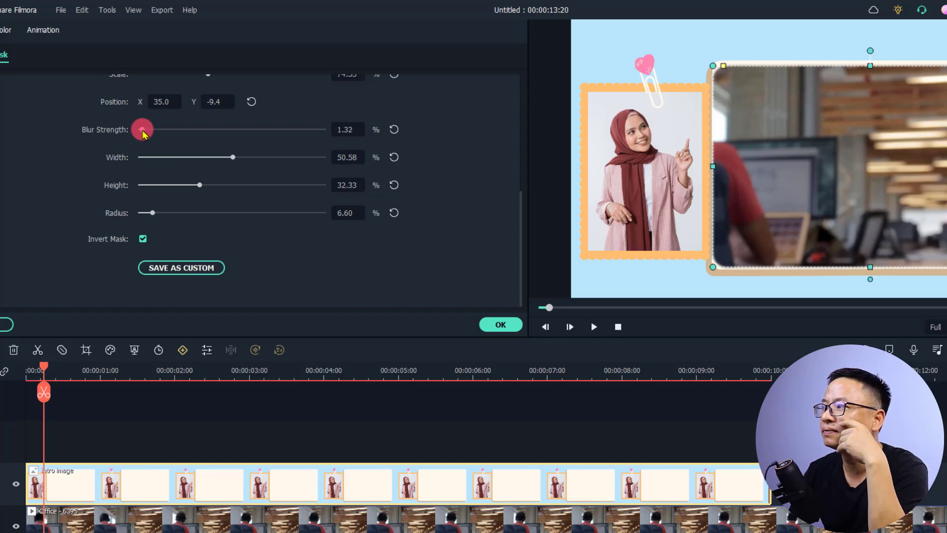
{"action": "left_click_drag", "start_coordinate": [144, 134], "coordinate": [145, 135]}
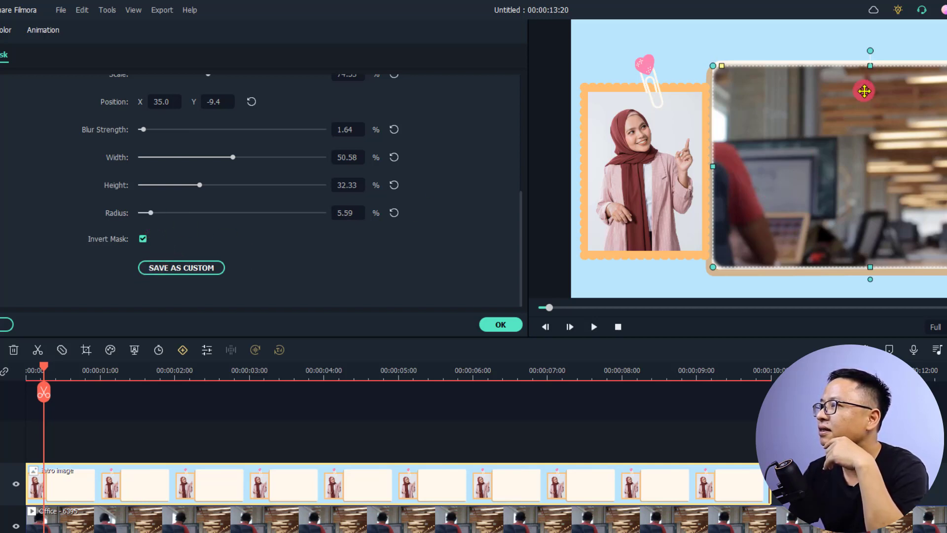
{"action": "left_click_drag", "start_coordinate": [202, 188], "coordinate": [203, 187]}
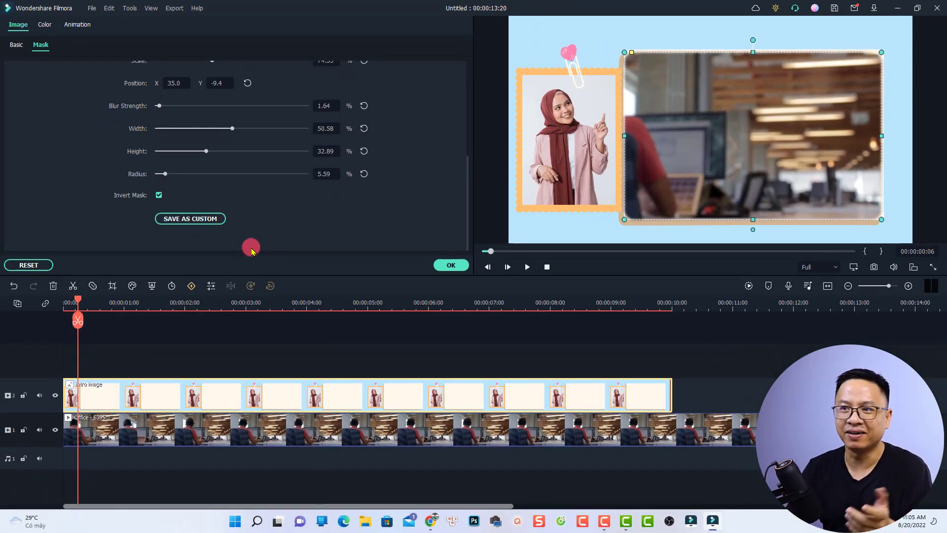
- Confirm the mask settings and play the composite from the timeline start, then stop
{"action": "left_click", "coordinate": [449, 266]}
{"action": "left_click", "coordinate": [65, 307]}
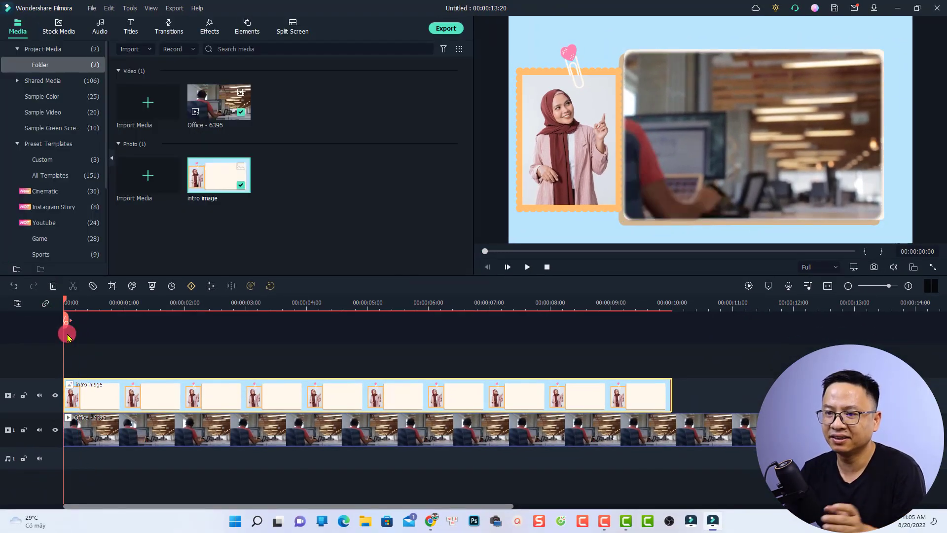
{"action": "left_click", "coordinate": [79, 358]}
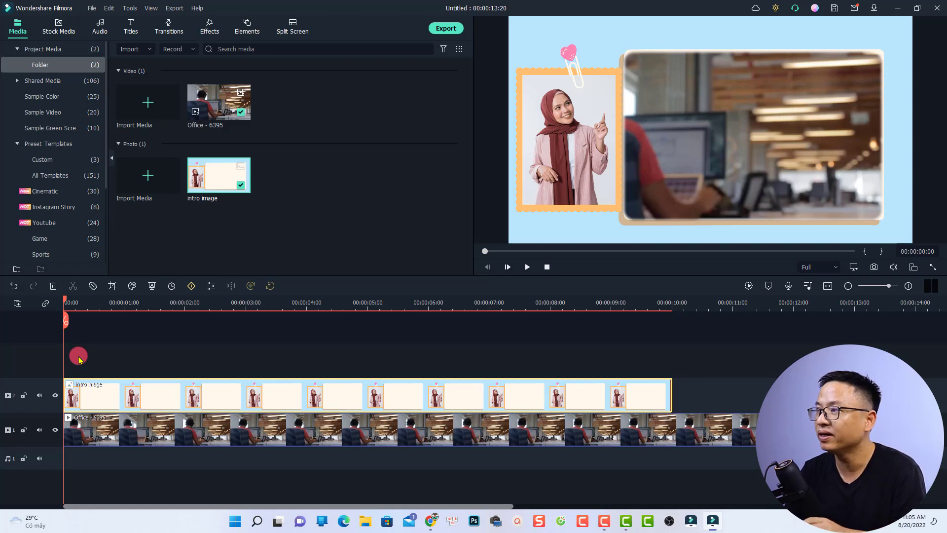
{"action": "key", "text": "space"}
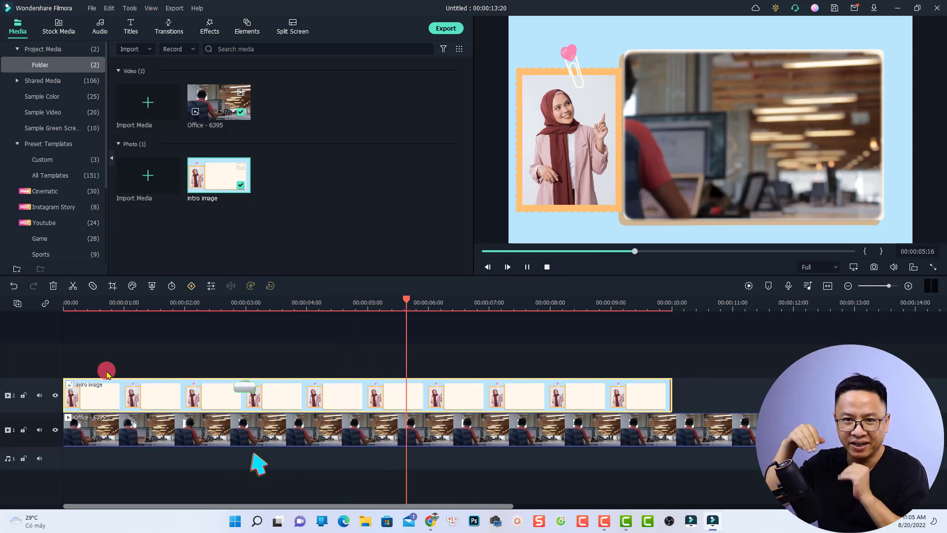
{"action": "key", "text": "space"}
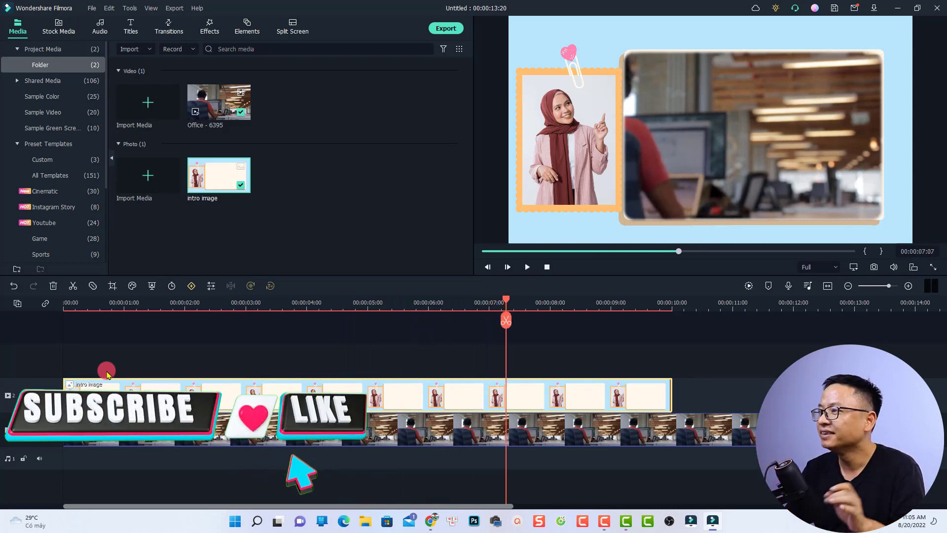